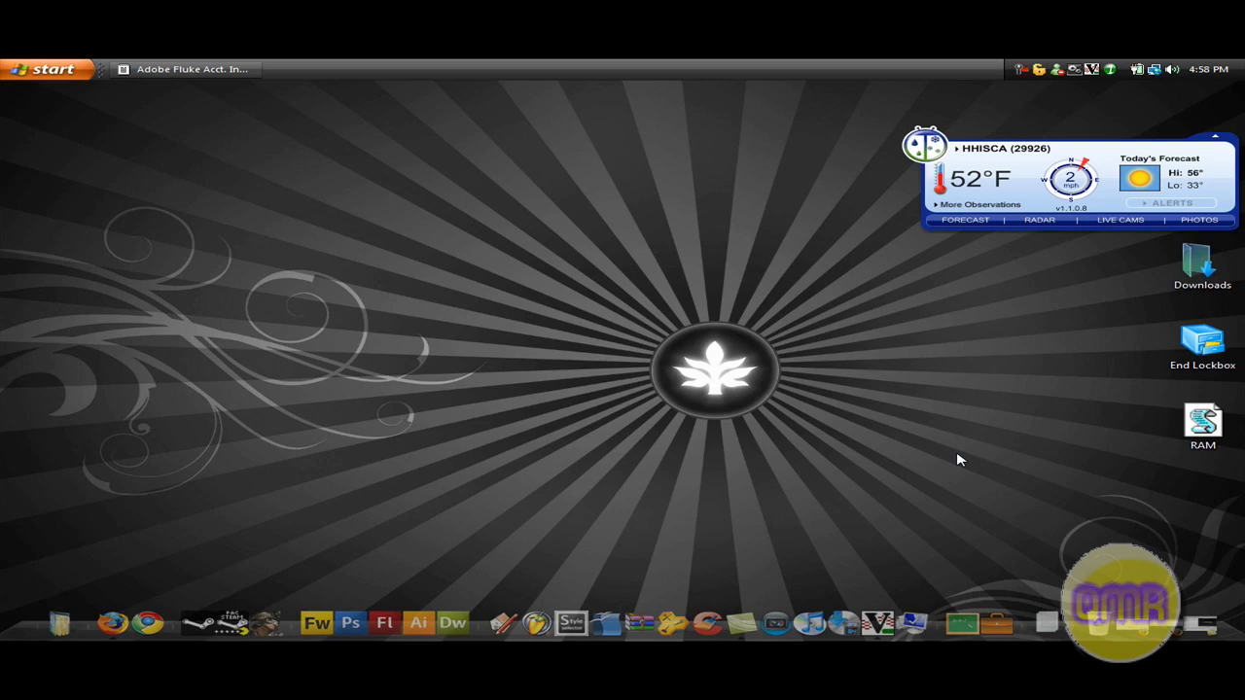
Step: Launch Sony Vegas Pro 8.0 from the dock to get an empty Untitled project
left_click(776, 609)
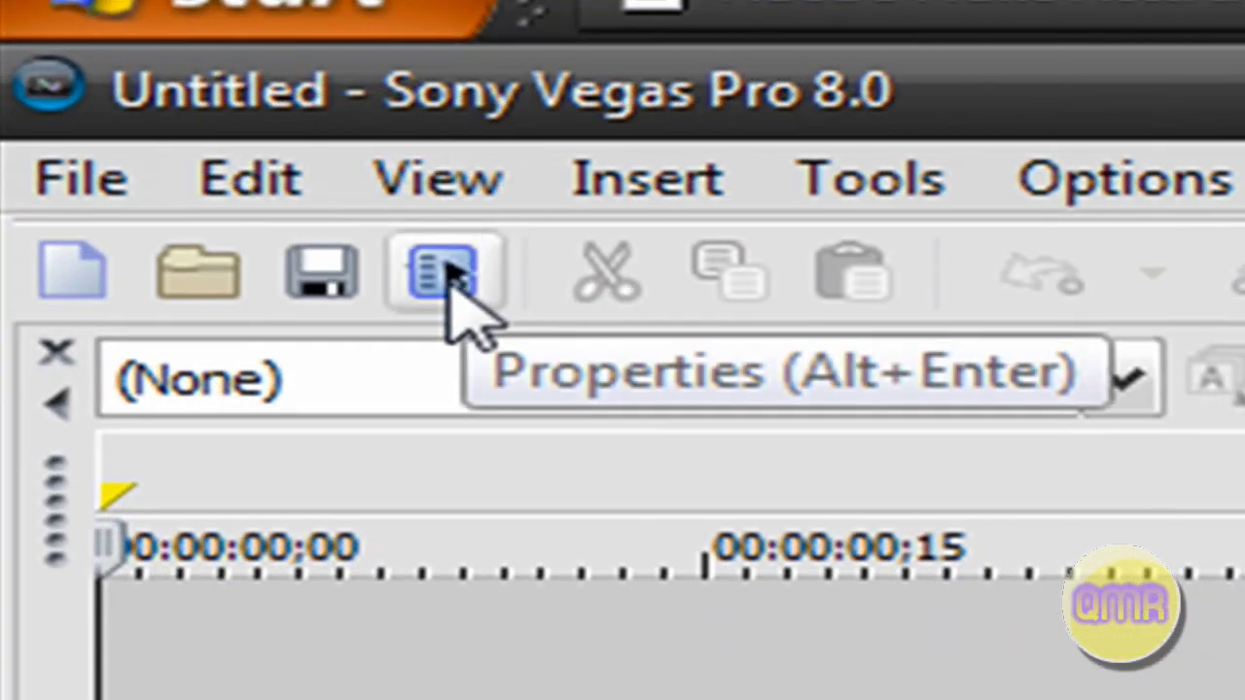
Step: Set the project to HDV 720-30p (1280x720, 29.970 fps) and make it the default for new projects
left_click(446, 277)
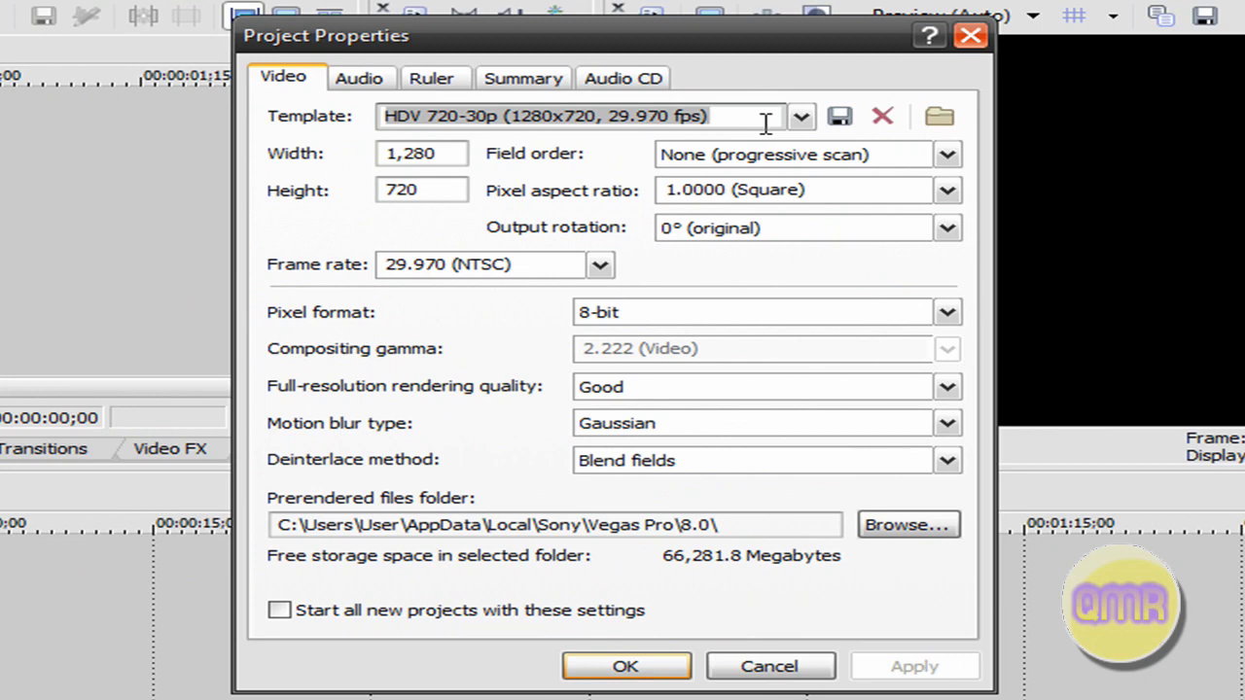
left_click(802, 117)
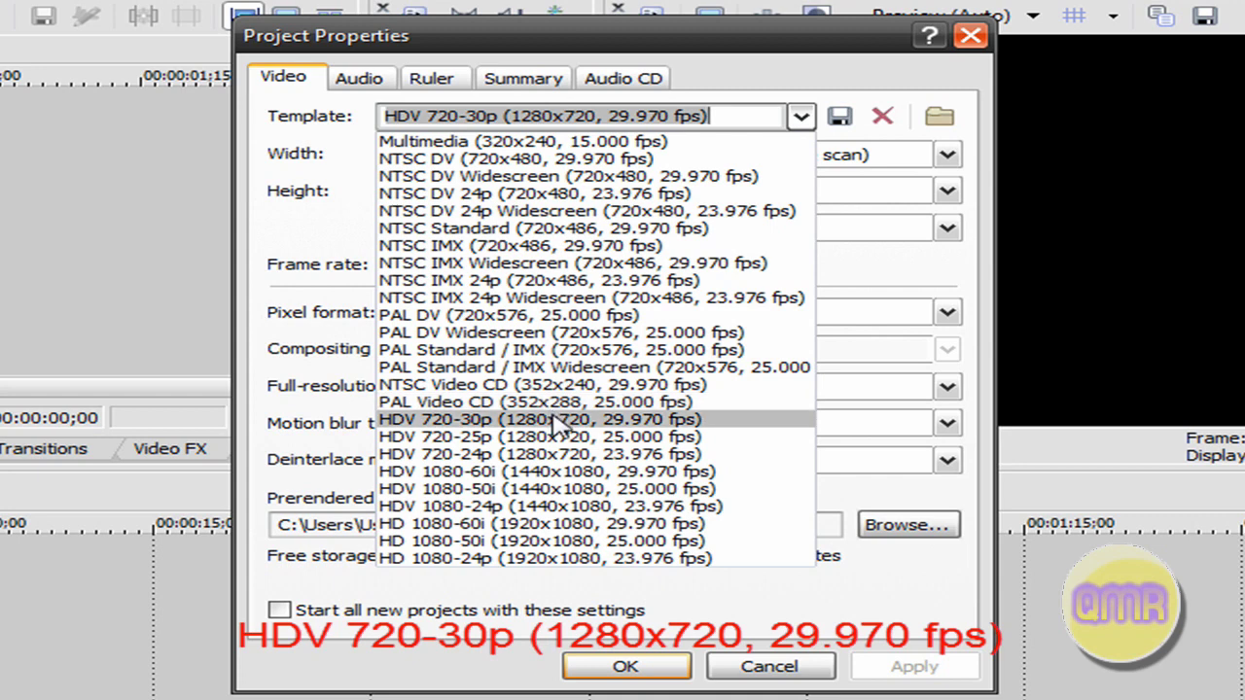
left_click(534, 429)
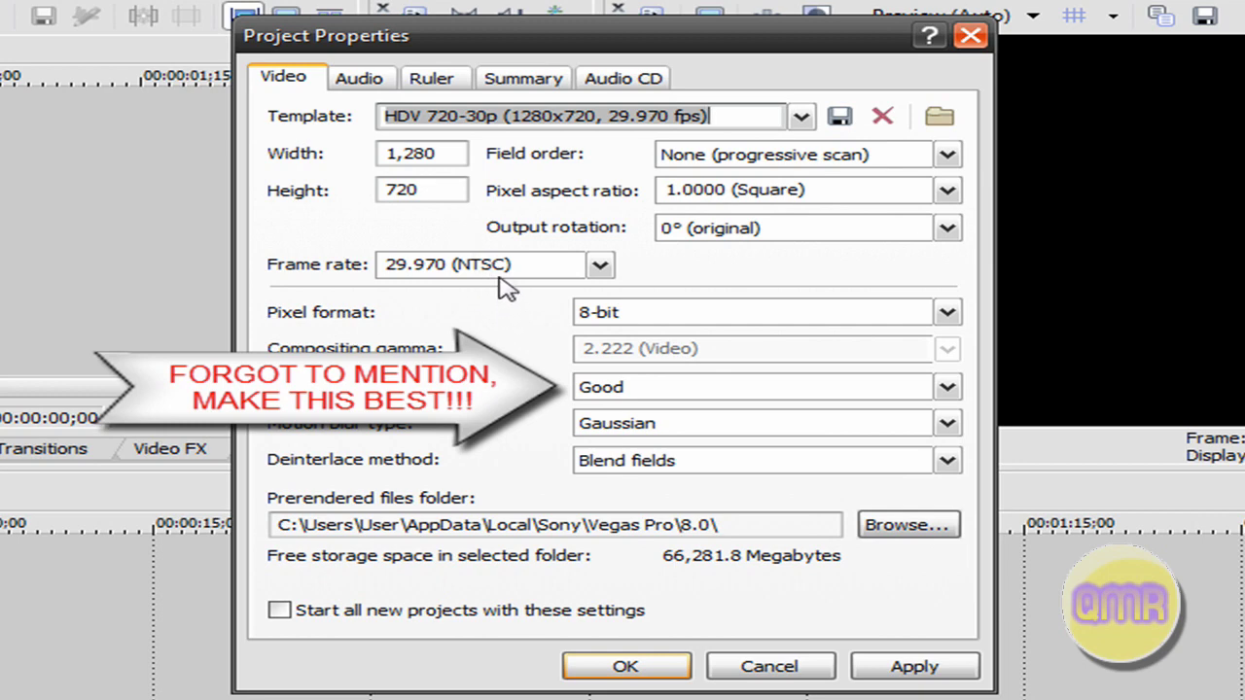
left_click(279, 612)
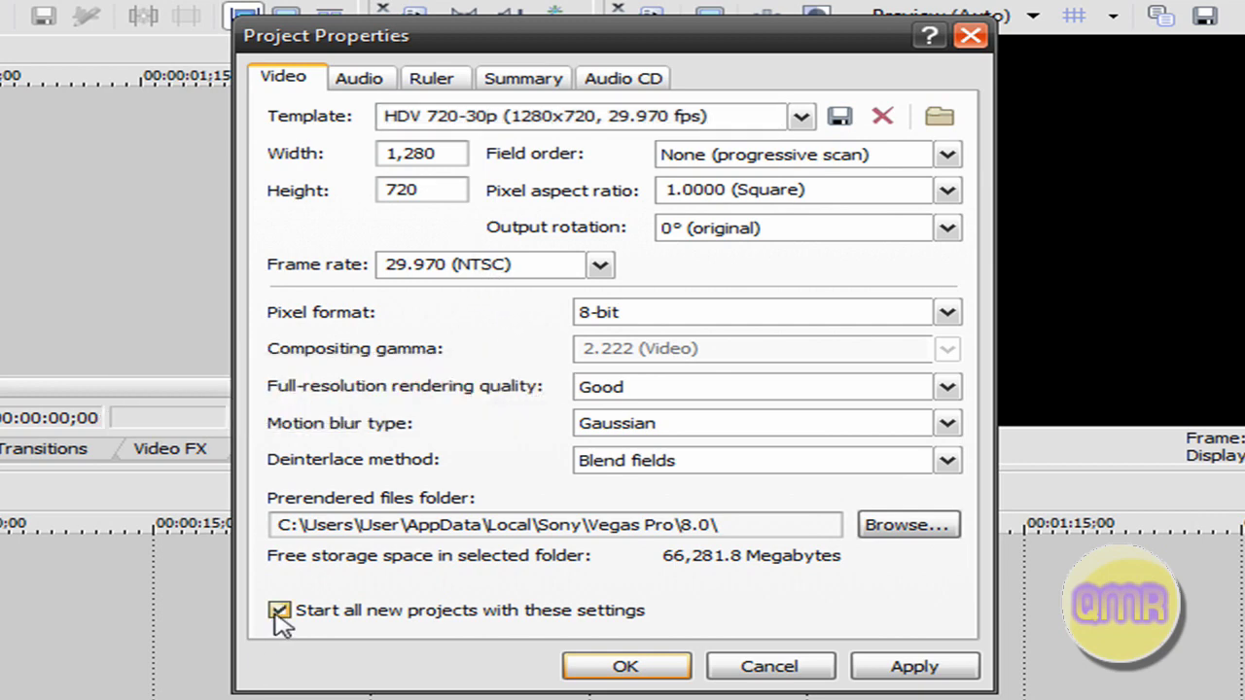
left_click(904, 669)
left_click(642, 666)
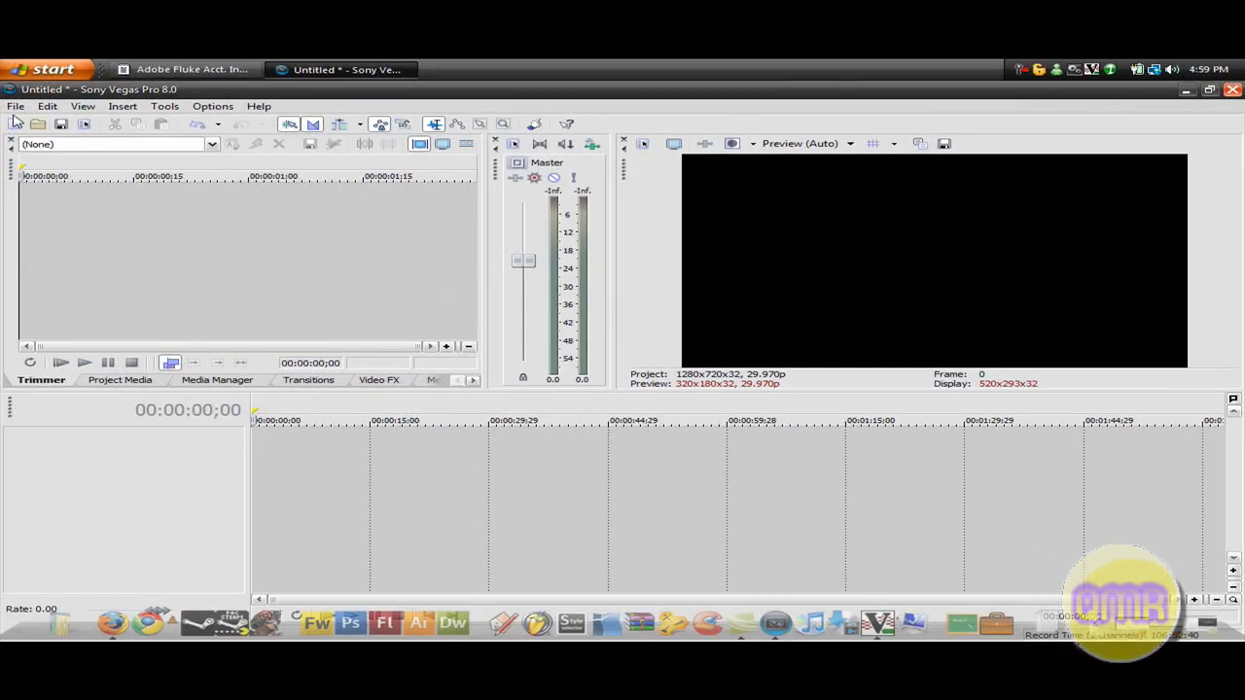
Step: Open the Quality Test 3 movie through File > Open onto the timeline
left_click(15, 107)
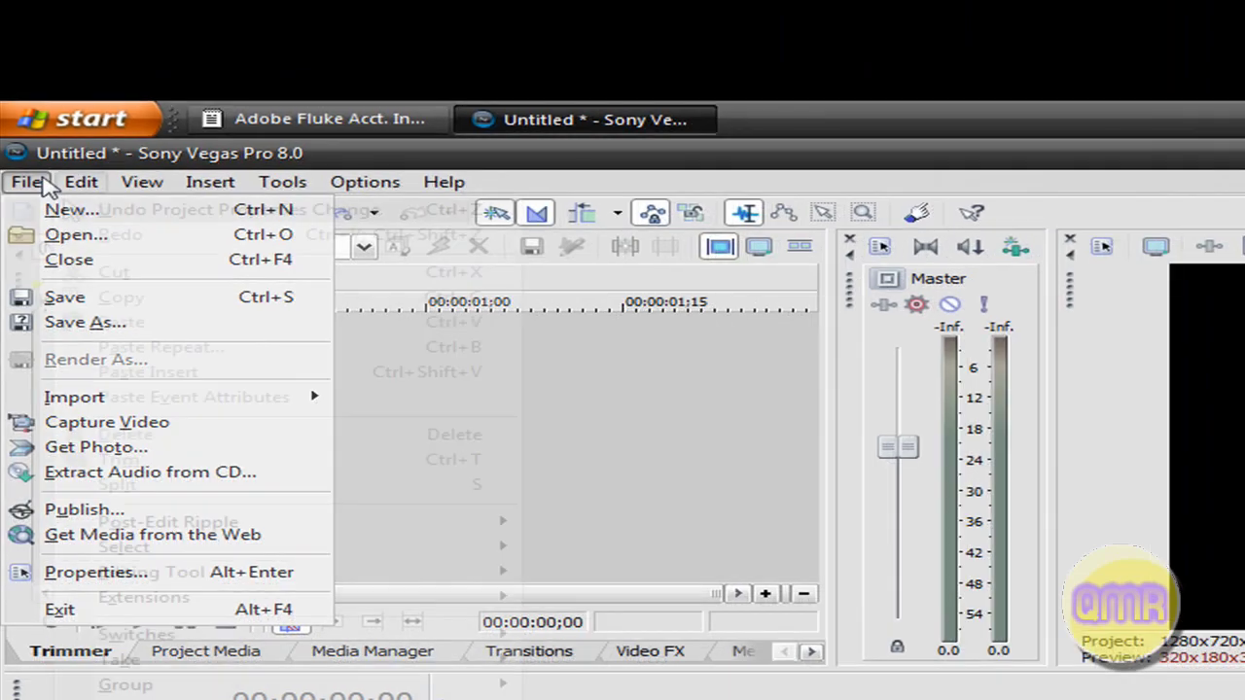
left_click(53, 234)
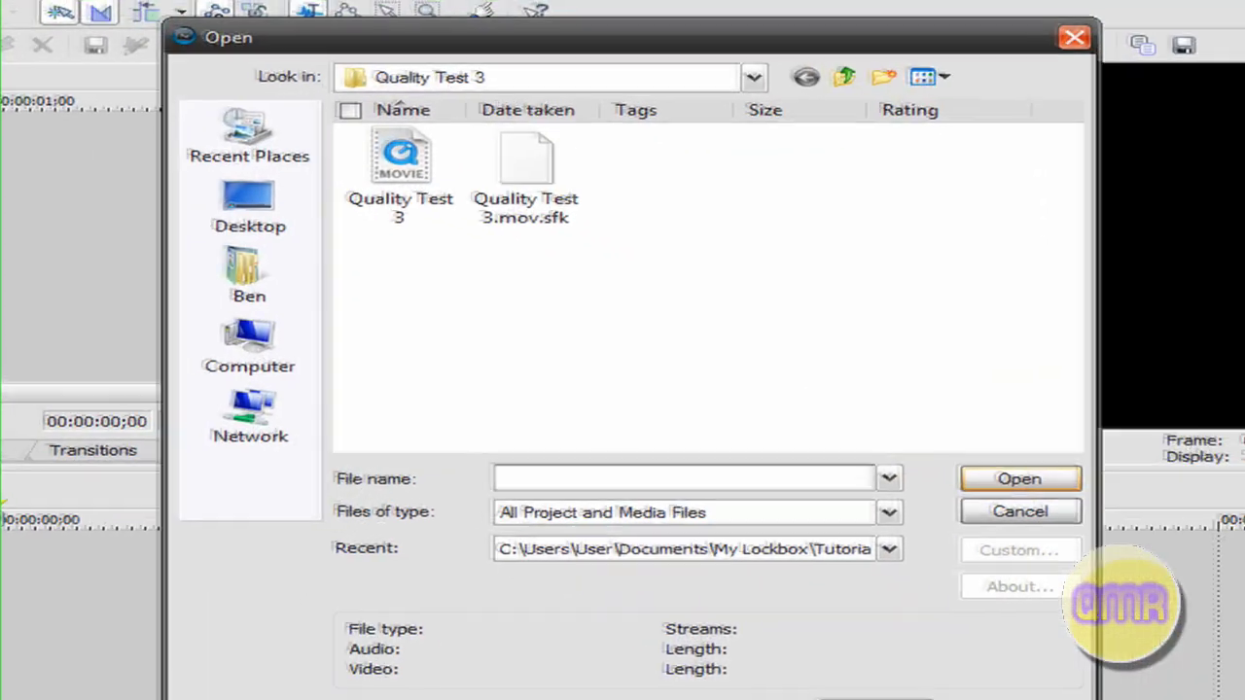
double_click(397, 158)
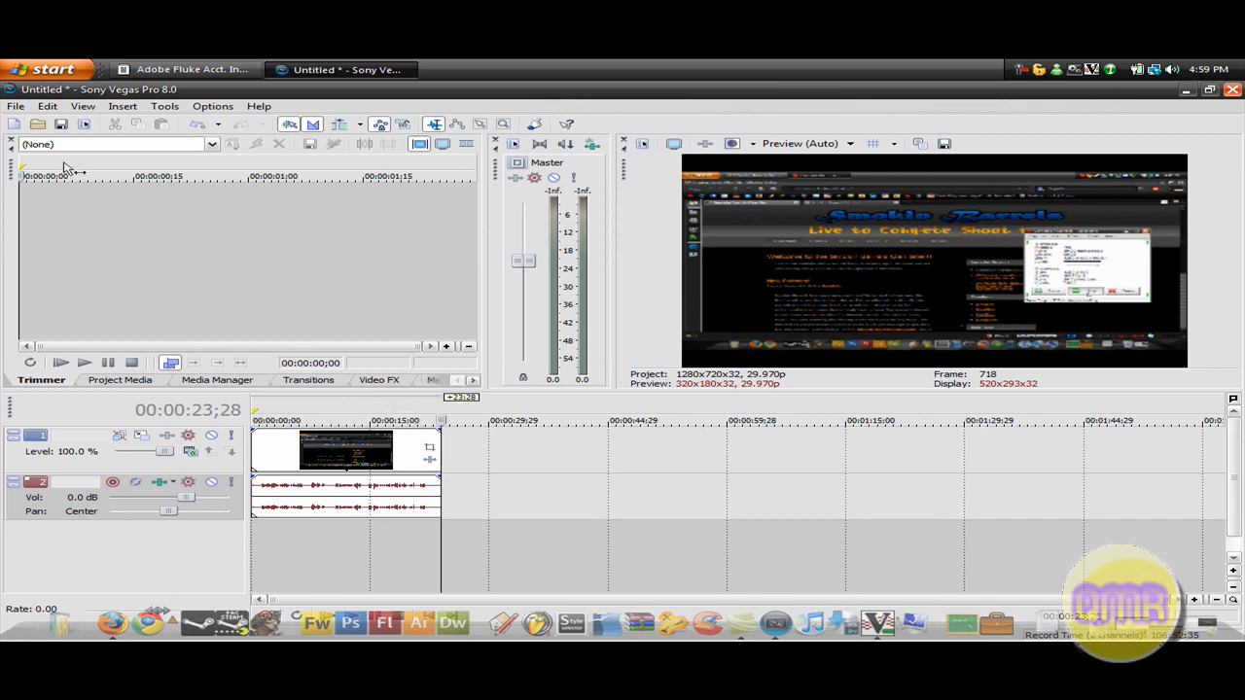
Step: Render As 'Quality Test' with Windows Media Video V9 (*.wmv) as the output type
left_click(16, 106)
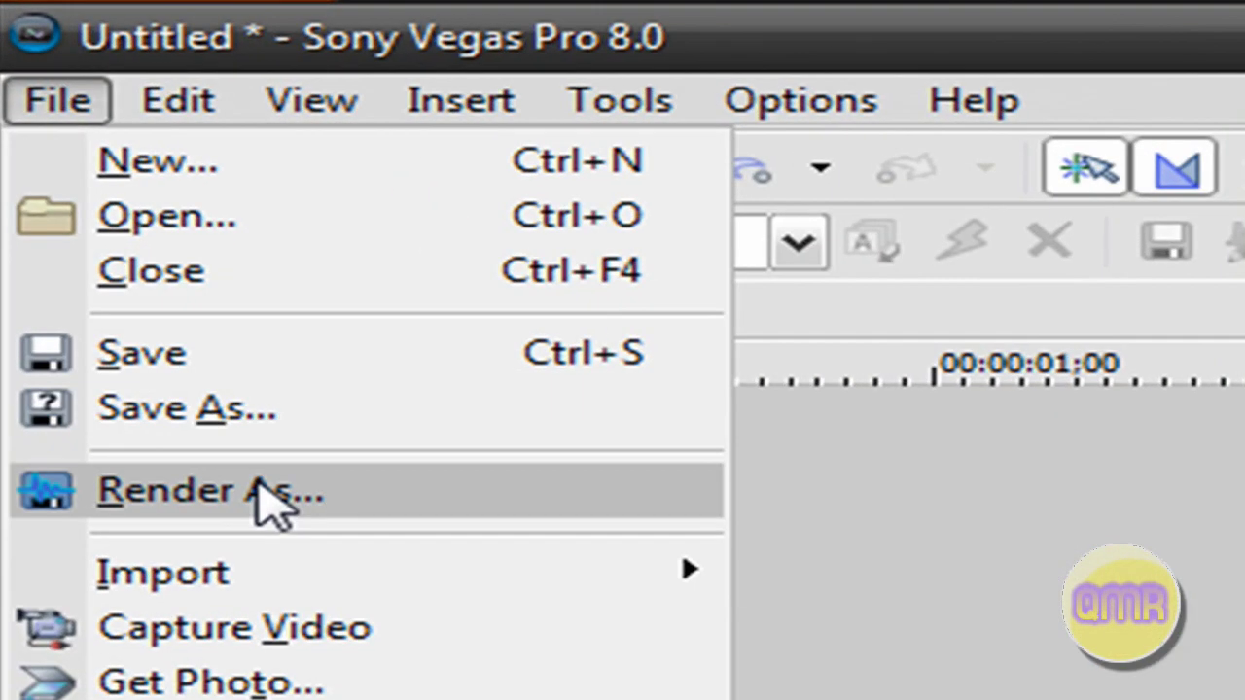
left_click(233, 458)
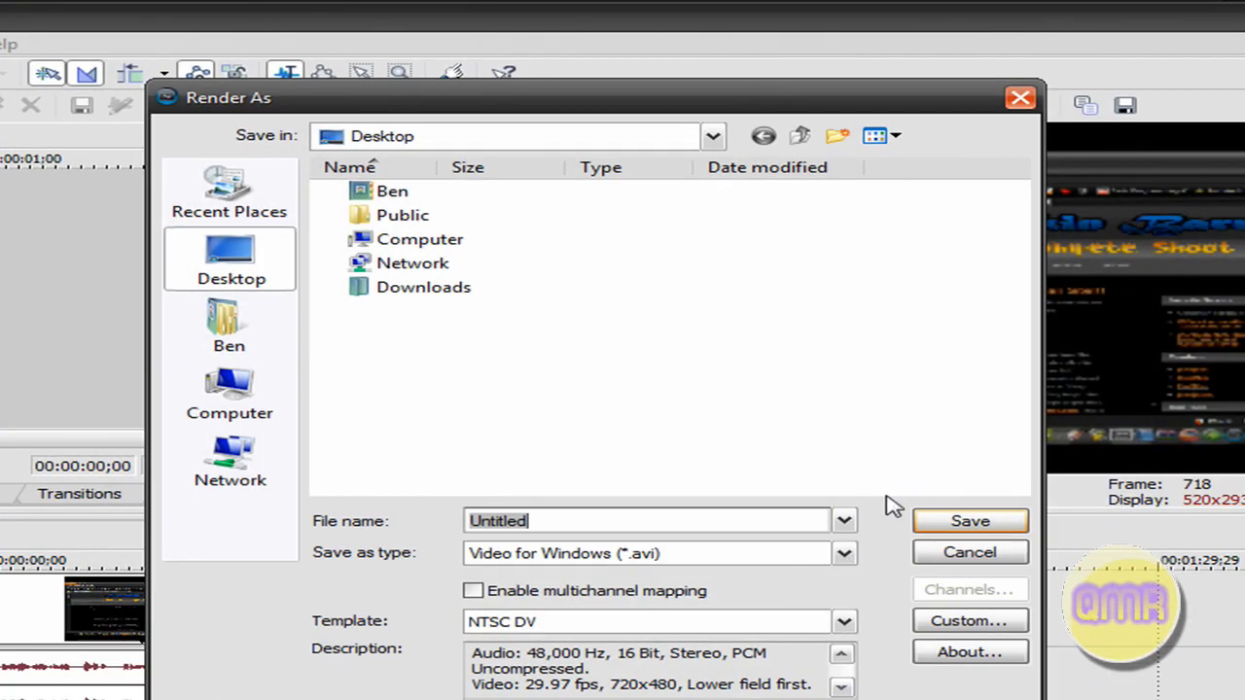
type("Qualit")
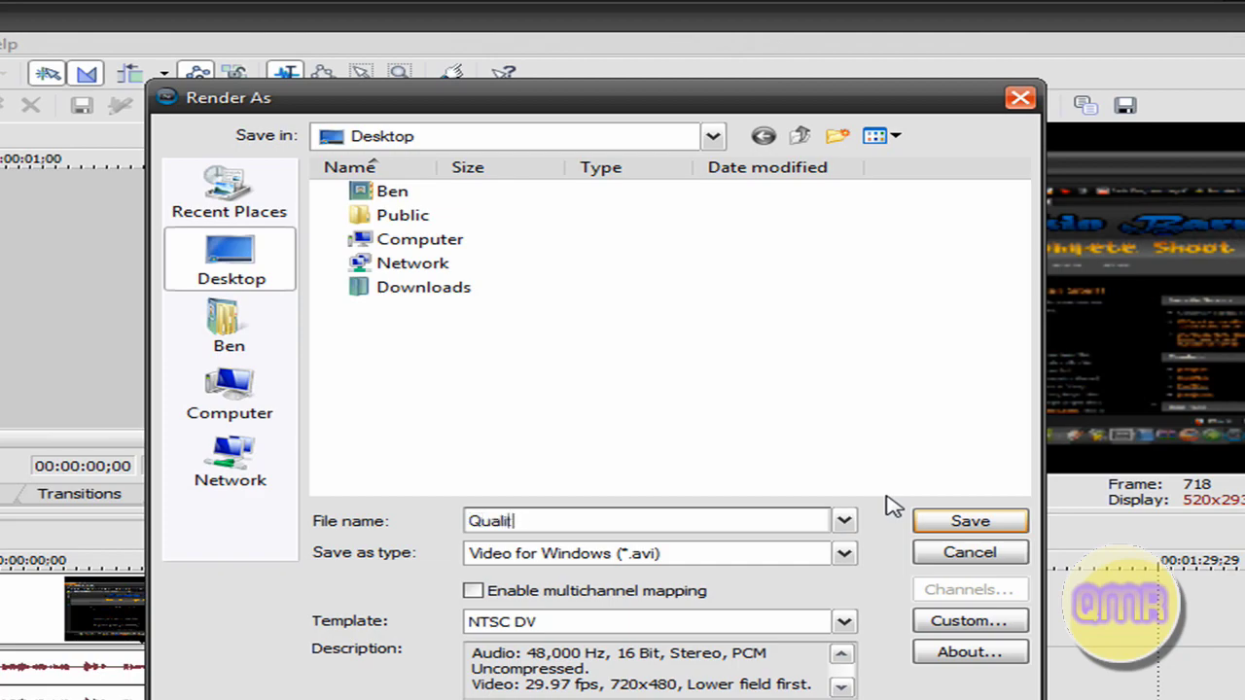
type("y Test")
left_click(837, 553)
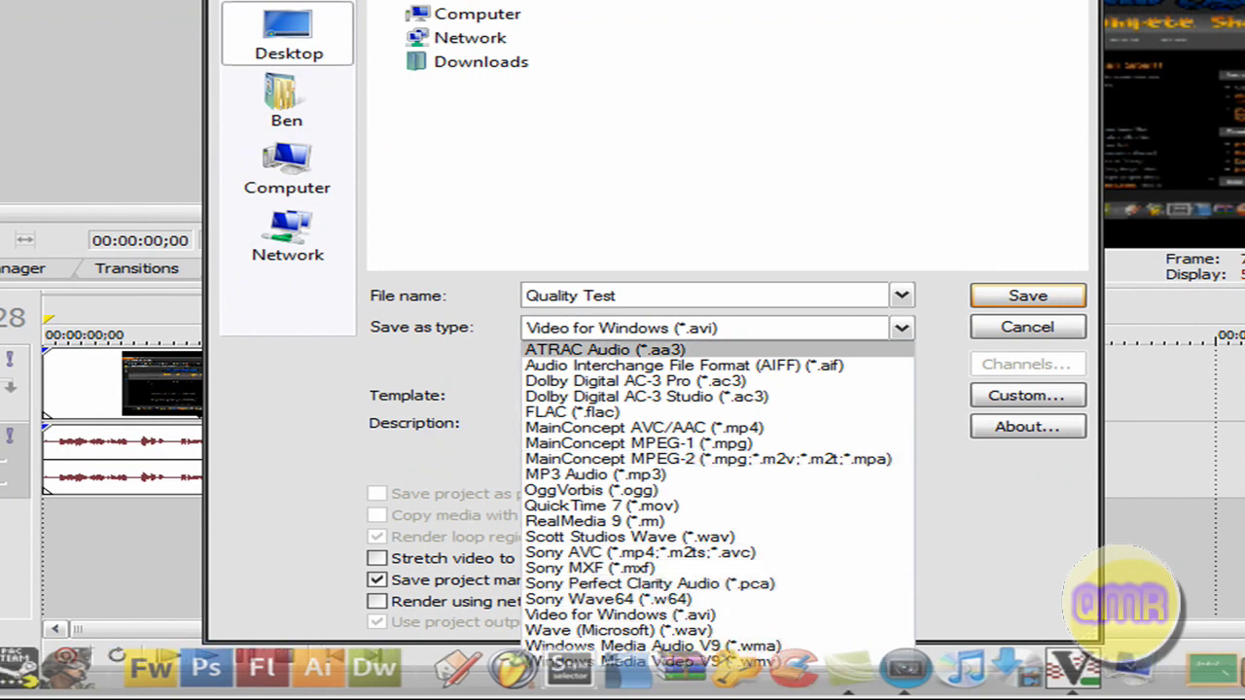
key("Escape")
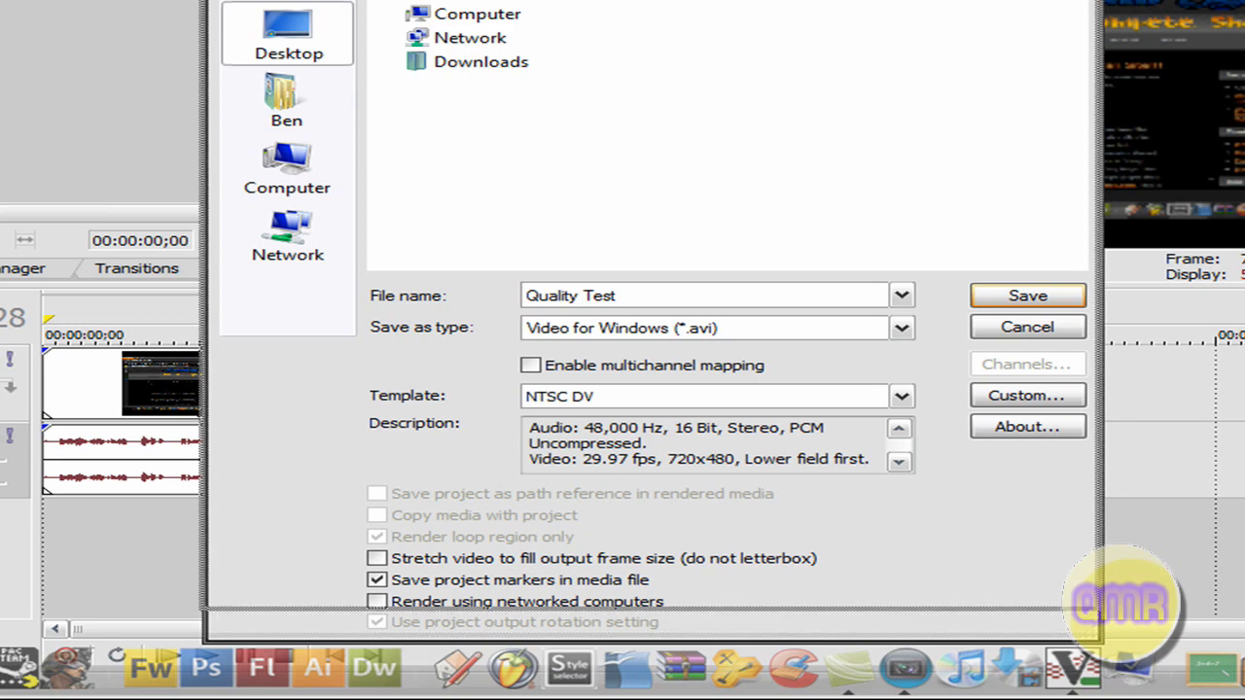
left_click(883, 255)
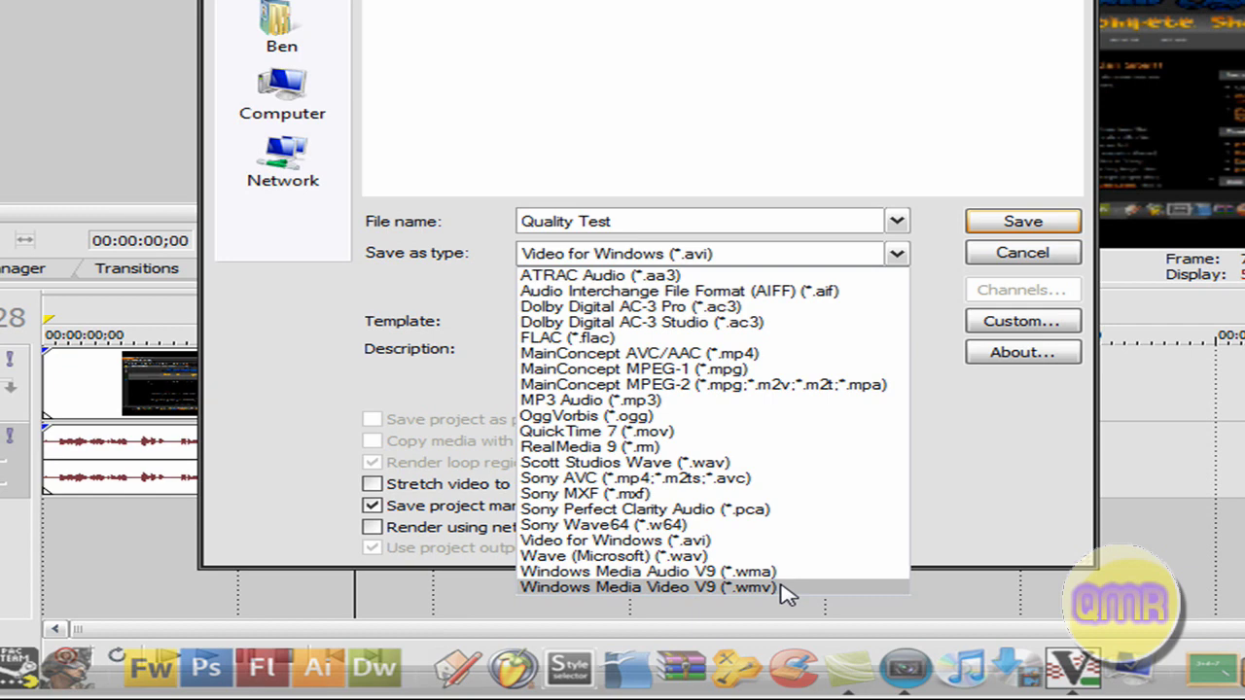
left_click(786, 587)
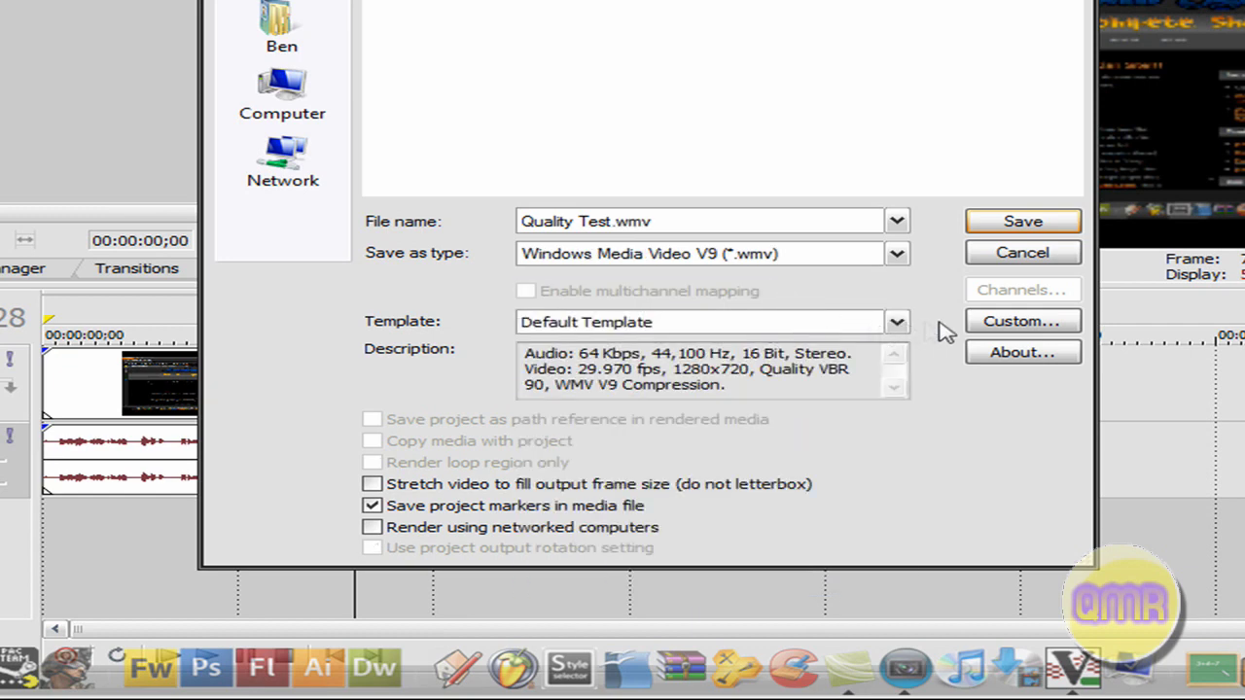
left_click(984, 322)
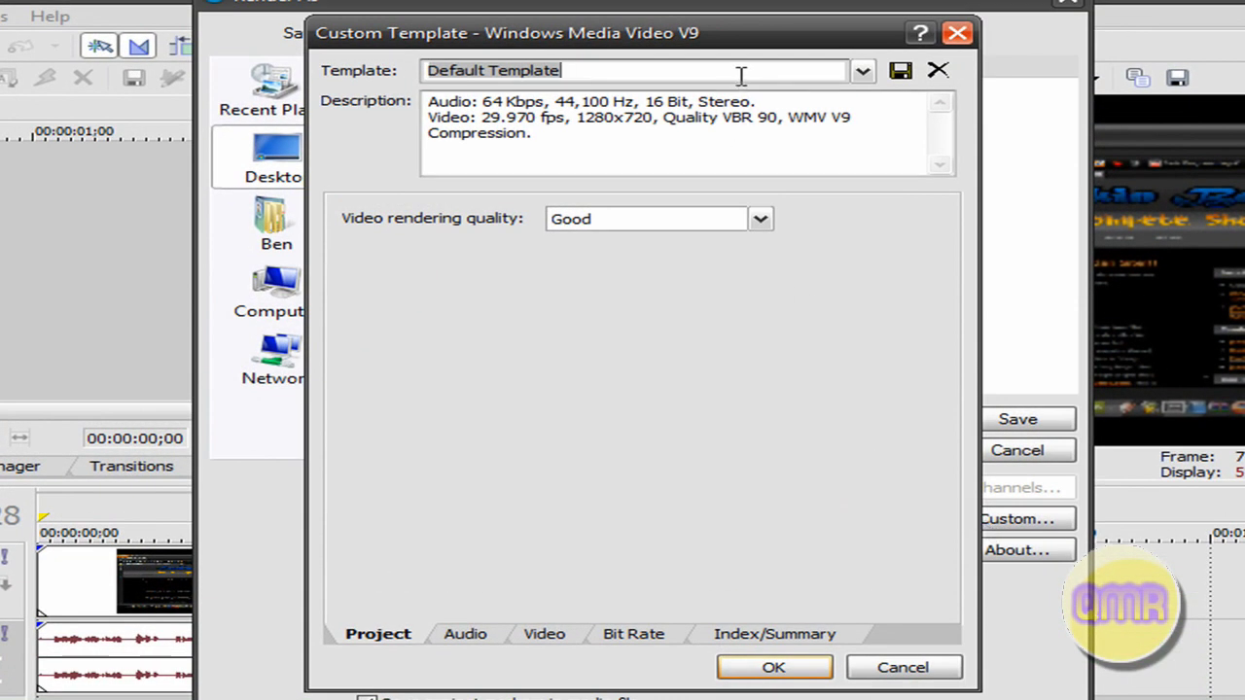
Step: Name the custom template 'YouTube HD' with Best video rendering quality
type("You")
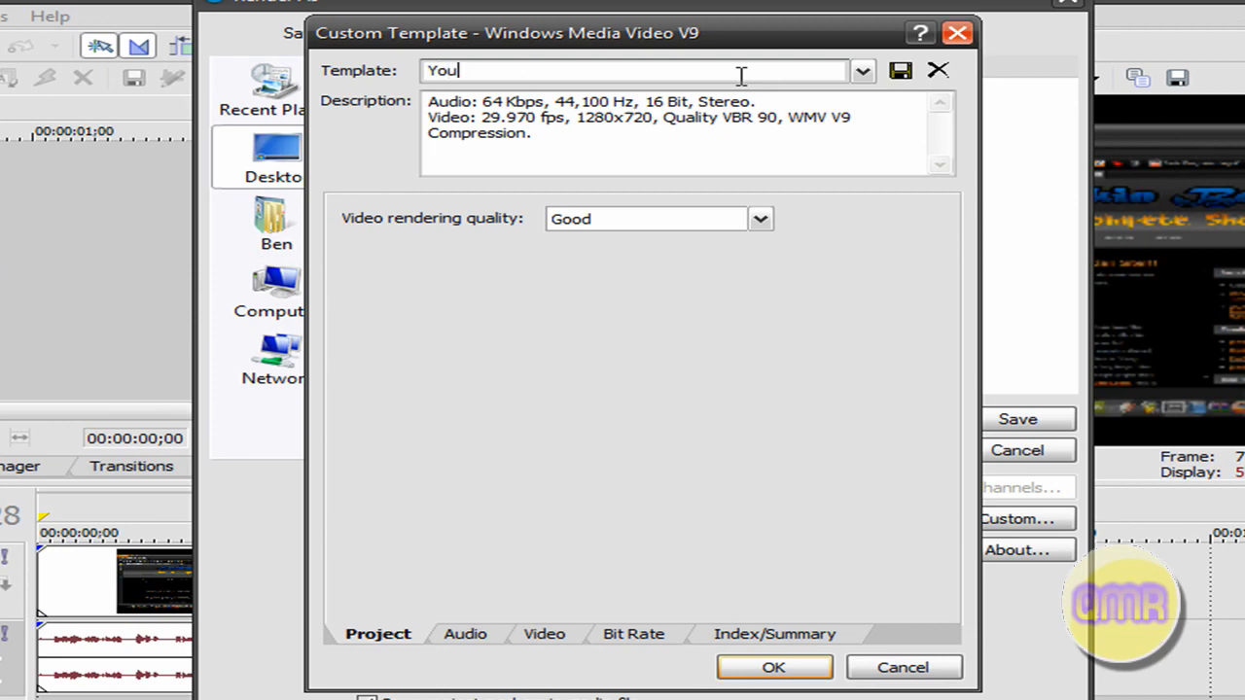
type("Tube HD")
left_click(763, 223)
left_click(714, 287)
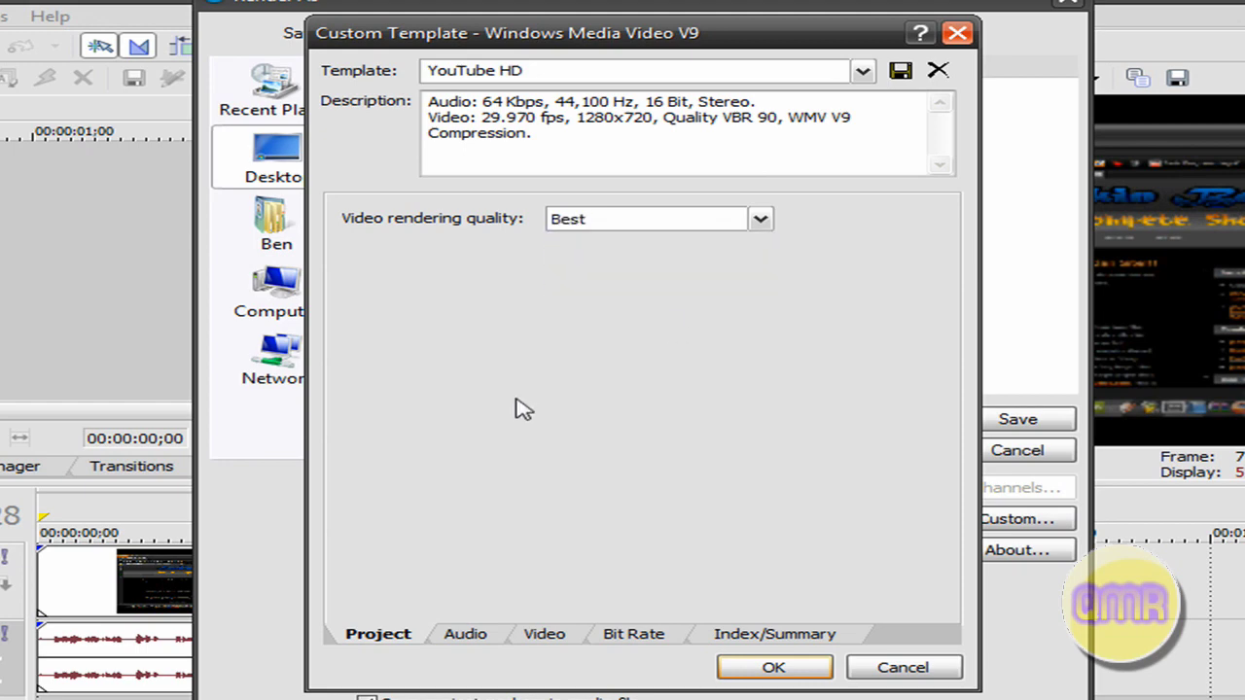
Step: Set the template audio to CBR Windows Media Audio 9.2 at 128 kbps, 48 kHz stereo
left_click(468, 634)
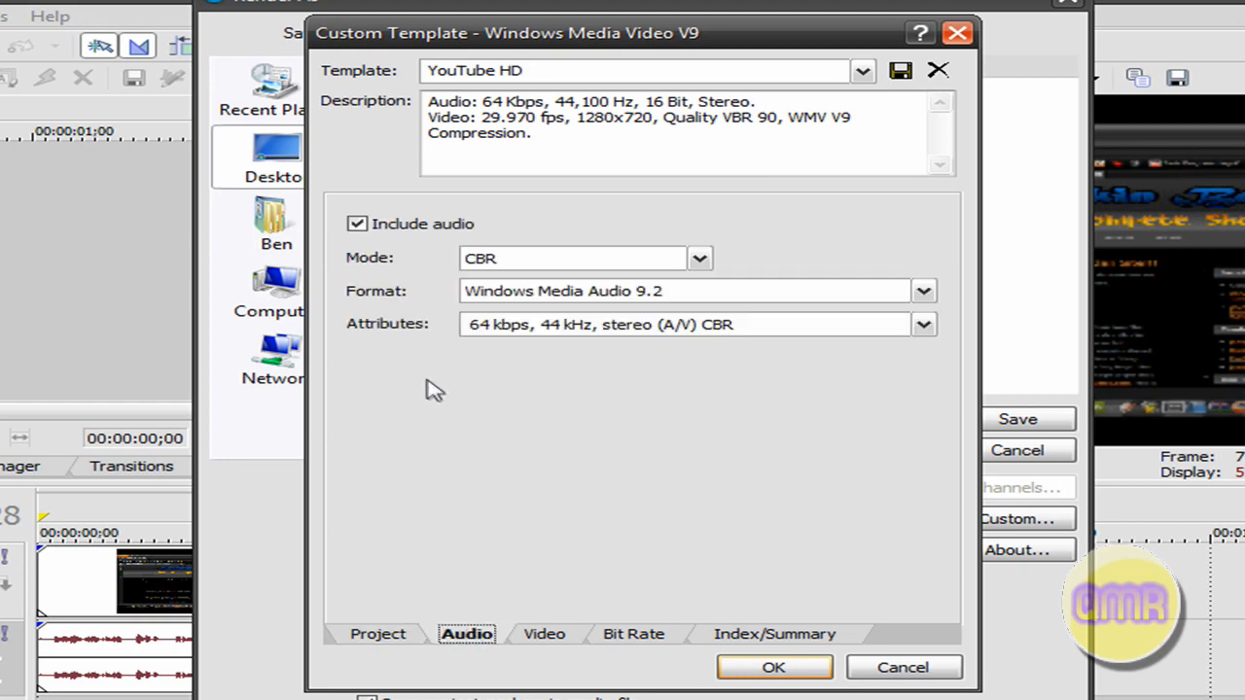
left_click(702, 260)
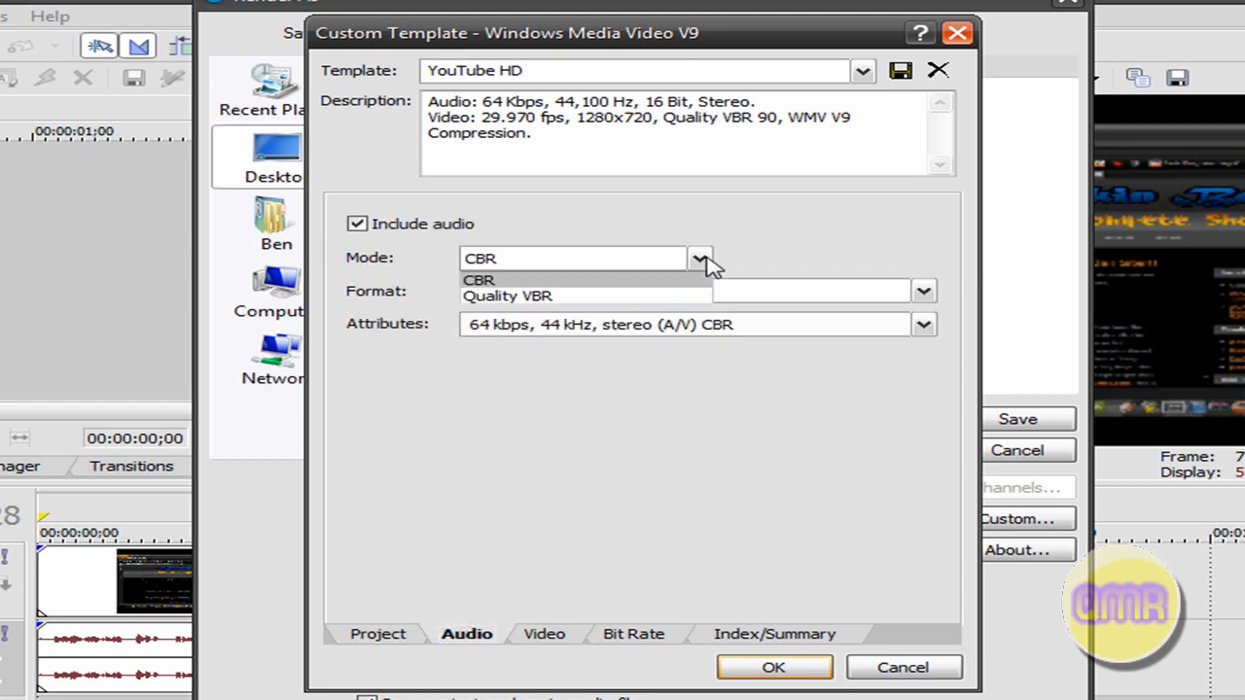
left_click(701, 261)
left_click(747, 291)
left_click(747, 292)
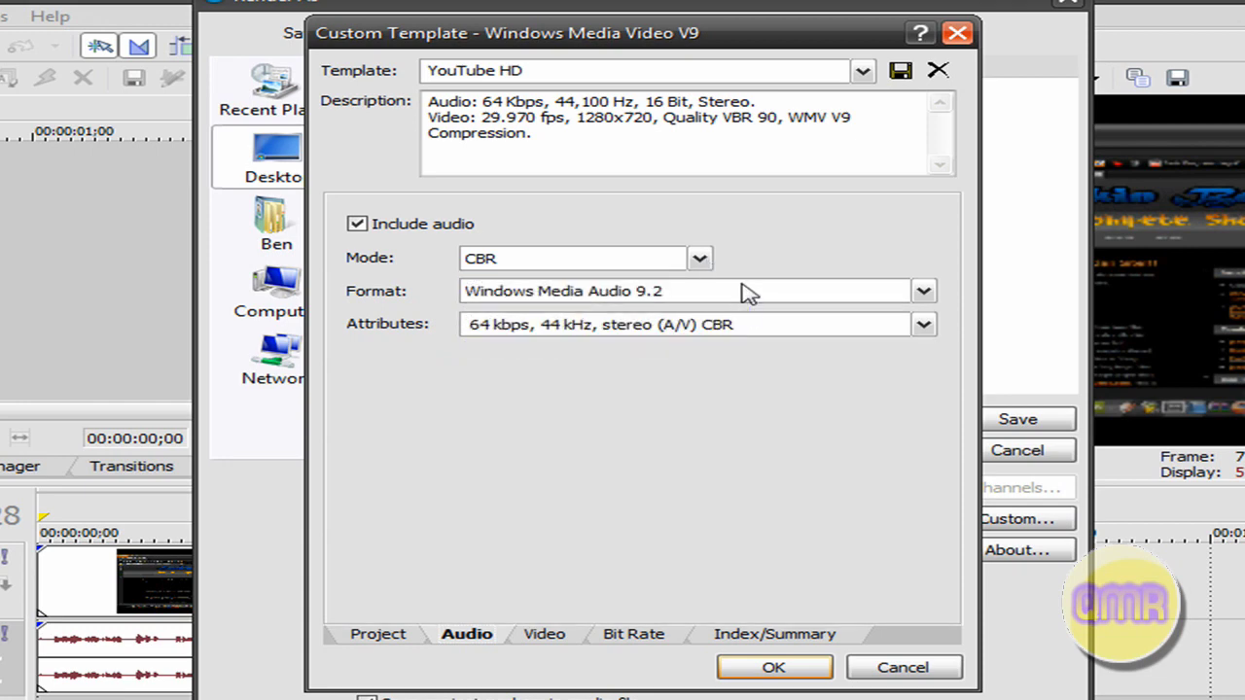
left_click(749, 325)
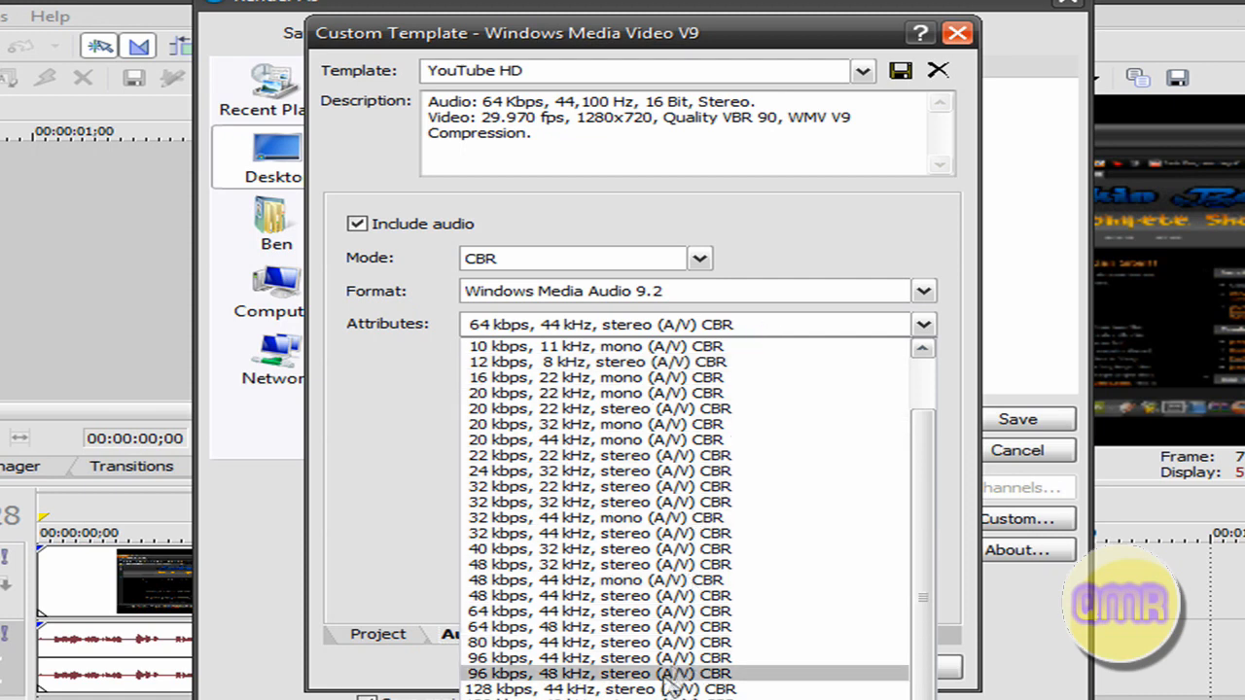
left_click(584, 699)
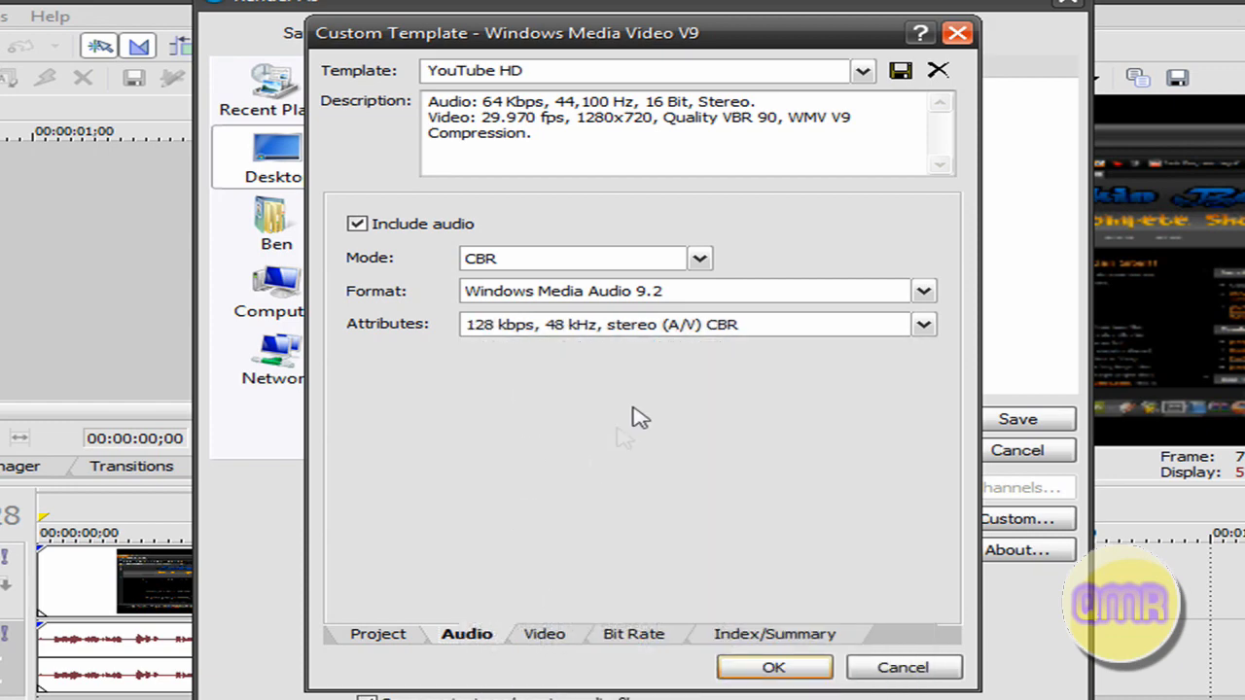
left_click(541, 642)
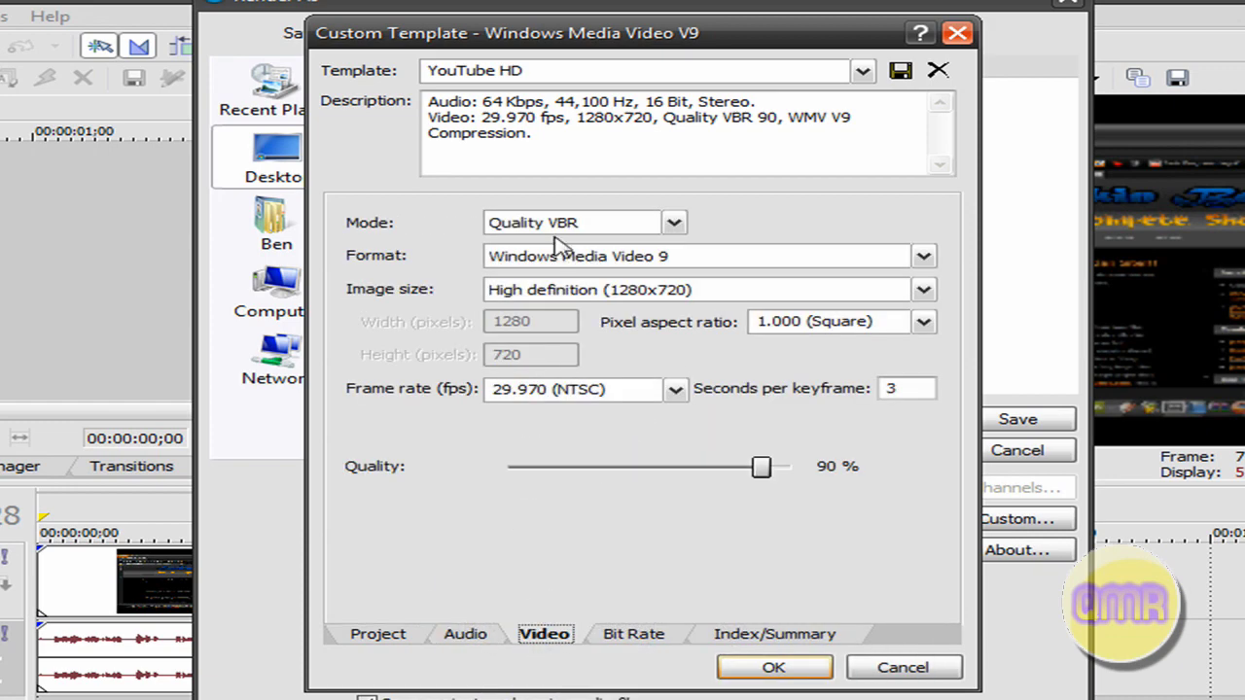
Step: Keep the template video at Quality VBR, Windows Media Video 9, 1280x720
left_click(673, 224)
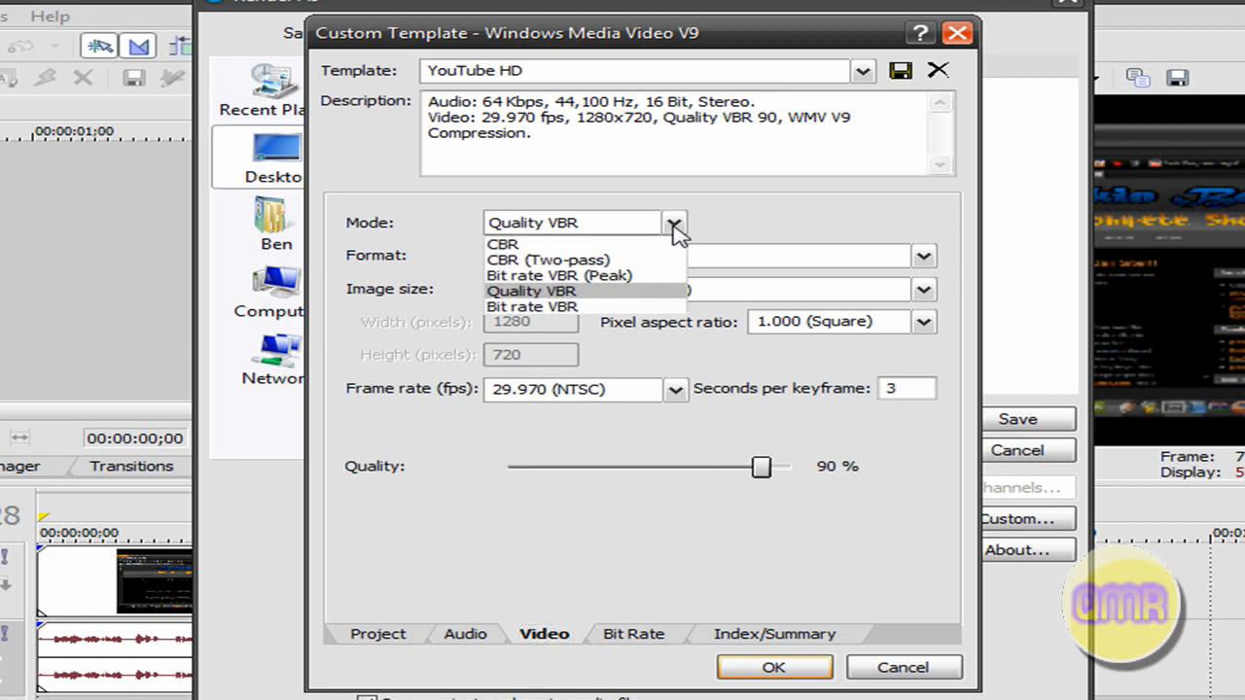
left_click(650, 297)
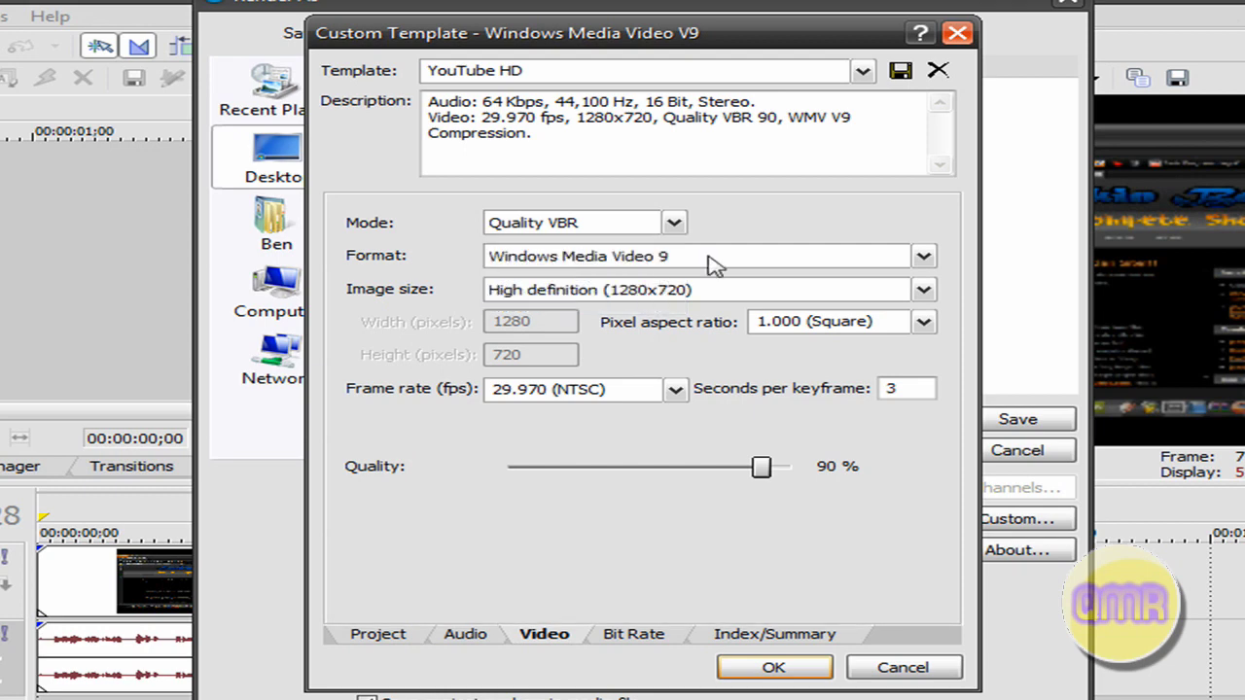
left_click(922, 256)
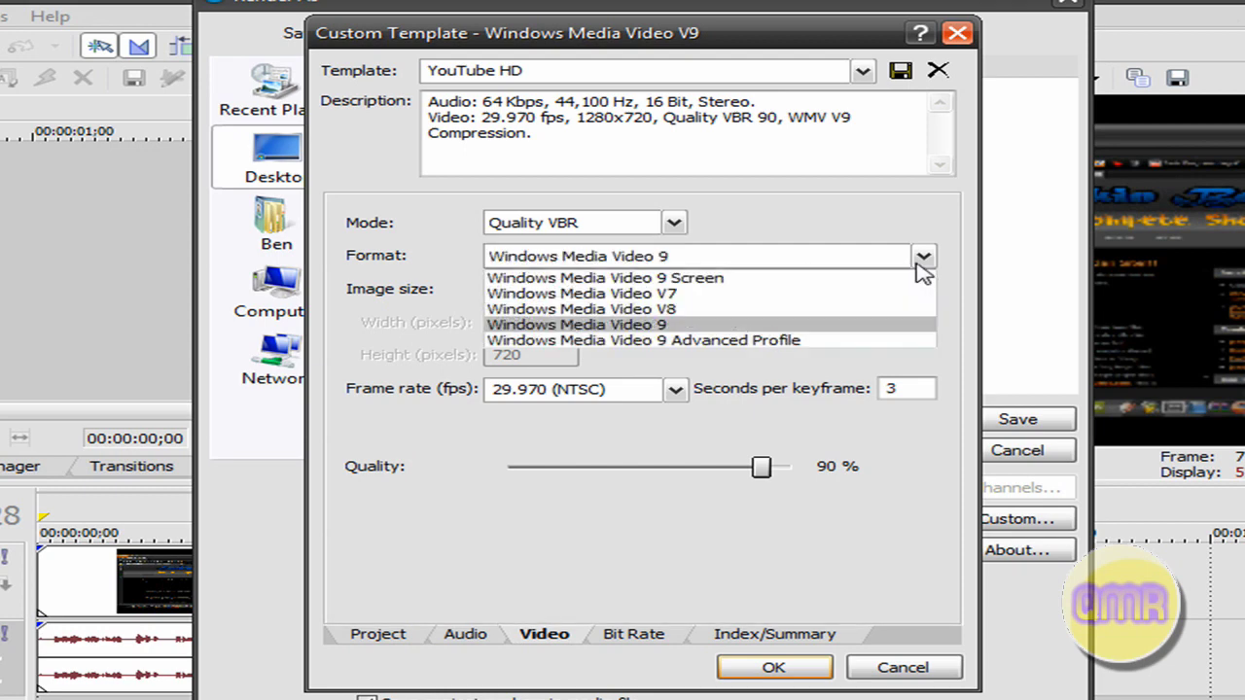
left_click(866, 324)
left_click(922, 292)
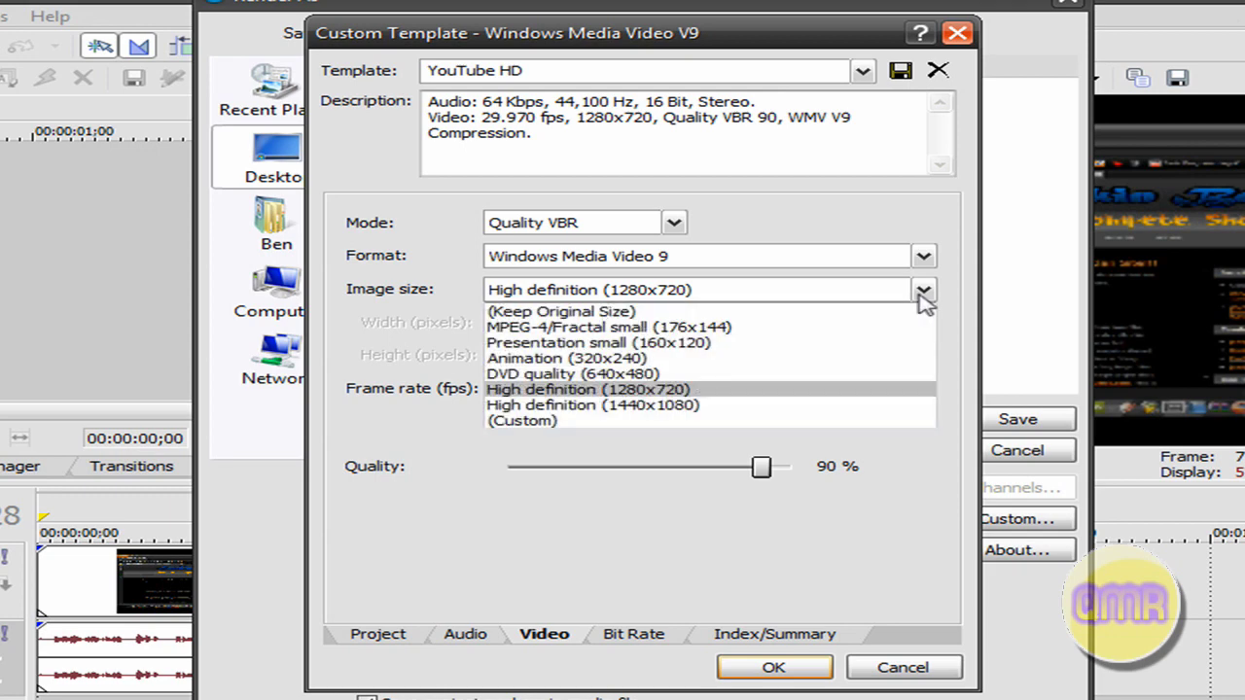
left_click(643, 390)
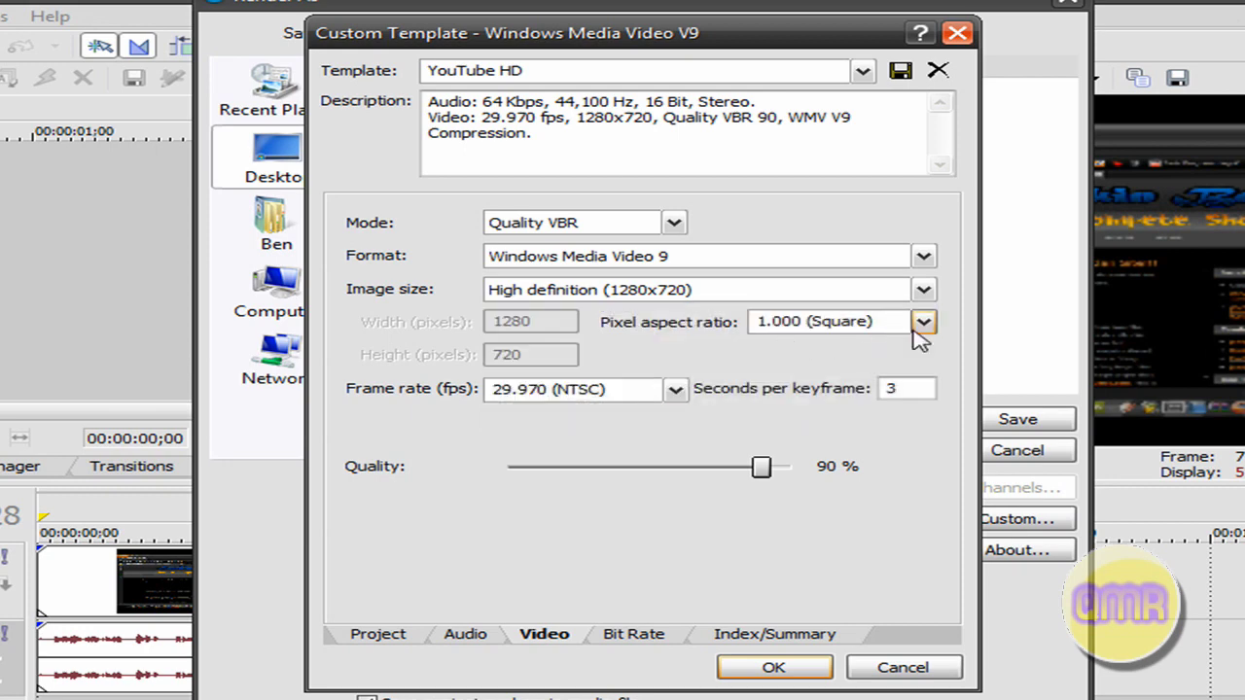
Step: Set 5 seconds per keyframe and raise video quality from 90% to 100%
left_click_drag(903, 389, 853, 393)
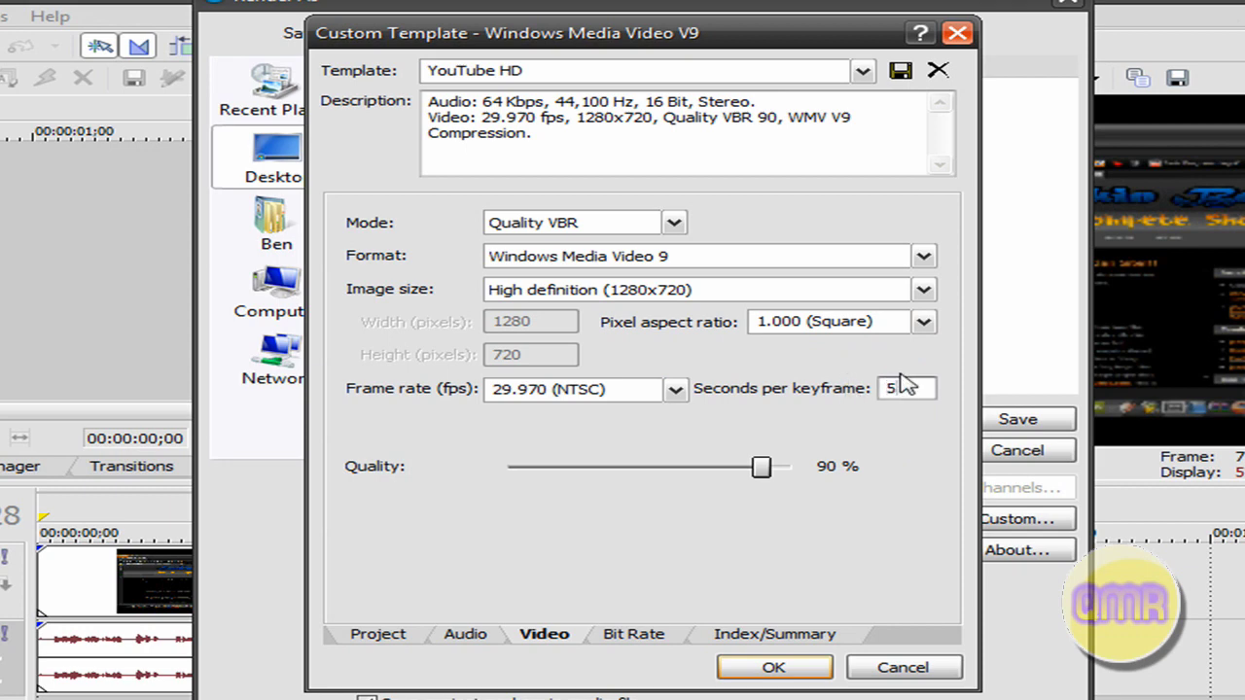
type("5")
left_click_drag(762, 466, 863, 472)
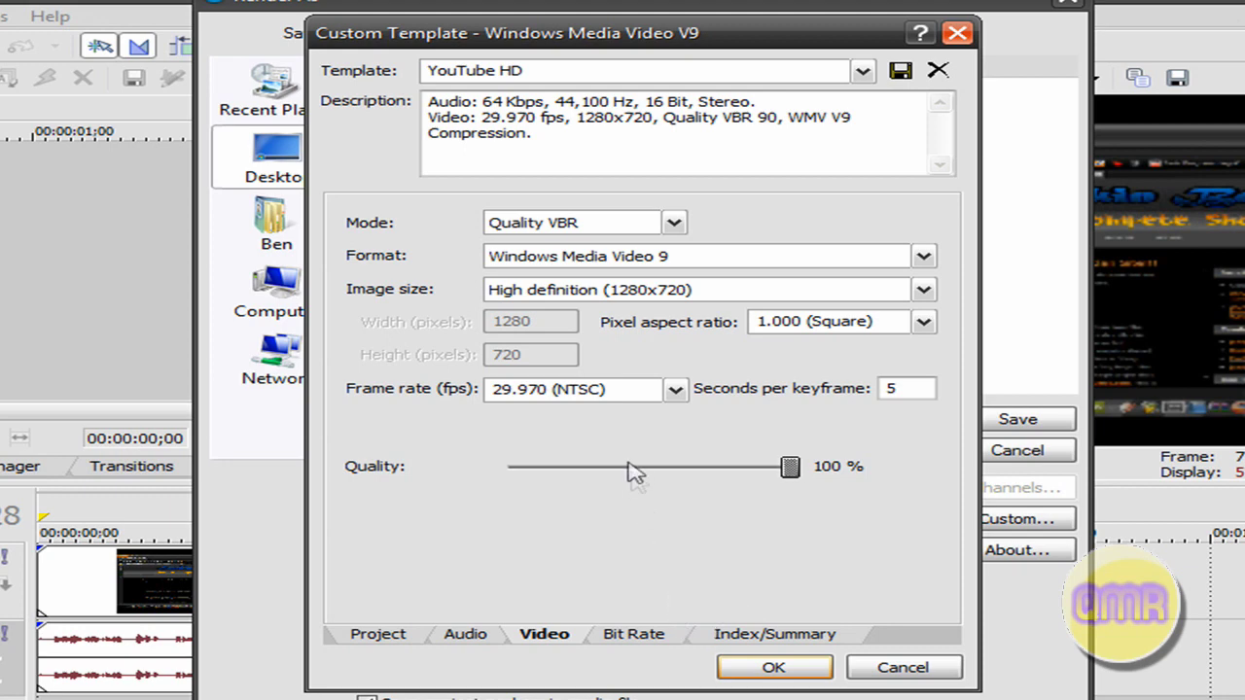
left_click(642, 638)
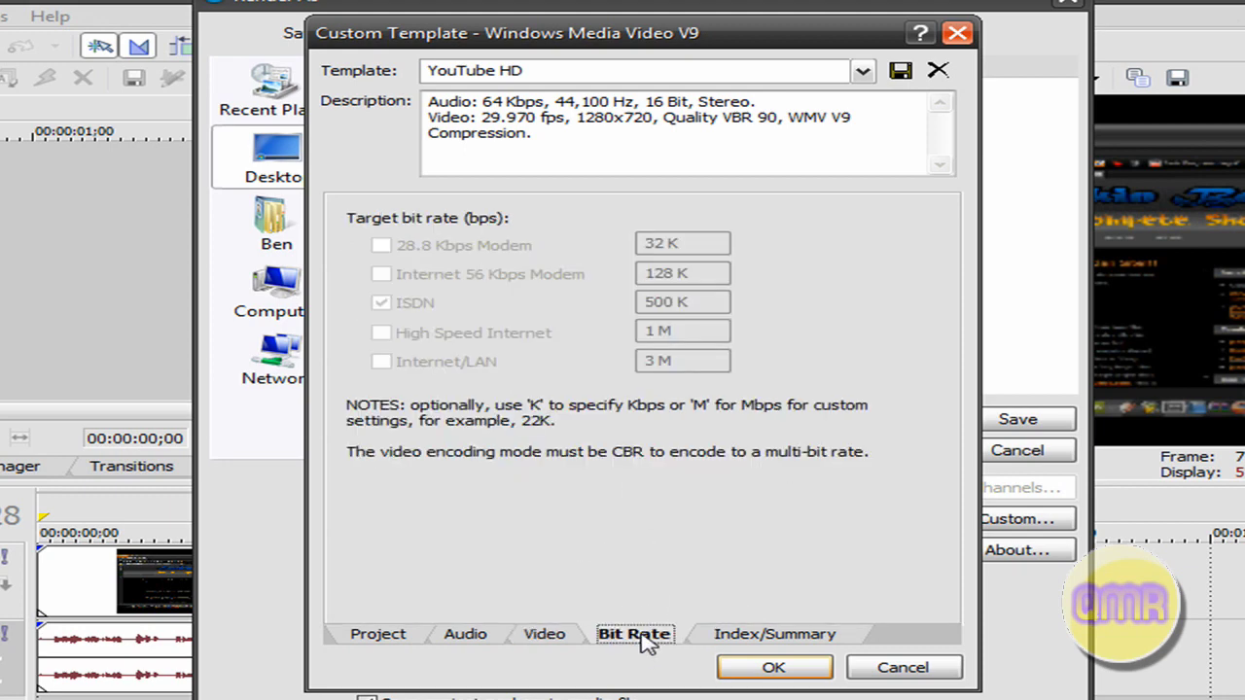
Step: Review Index/Summary, confirm the YouTube HD template, and render Quality Test.wmv
left_click(734, 642)
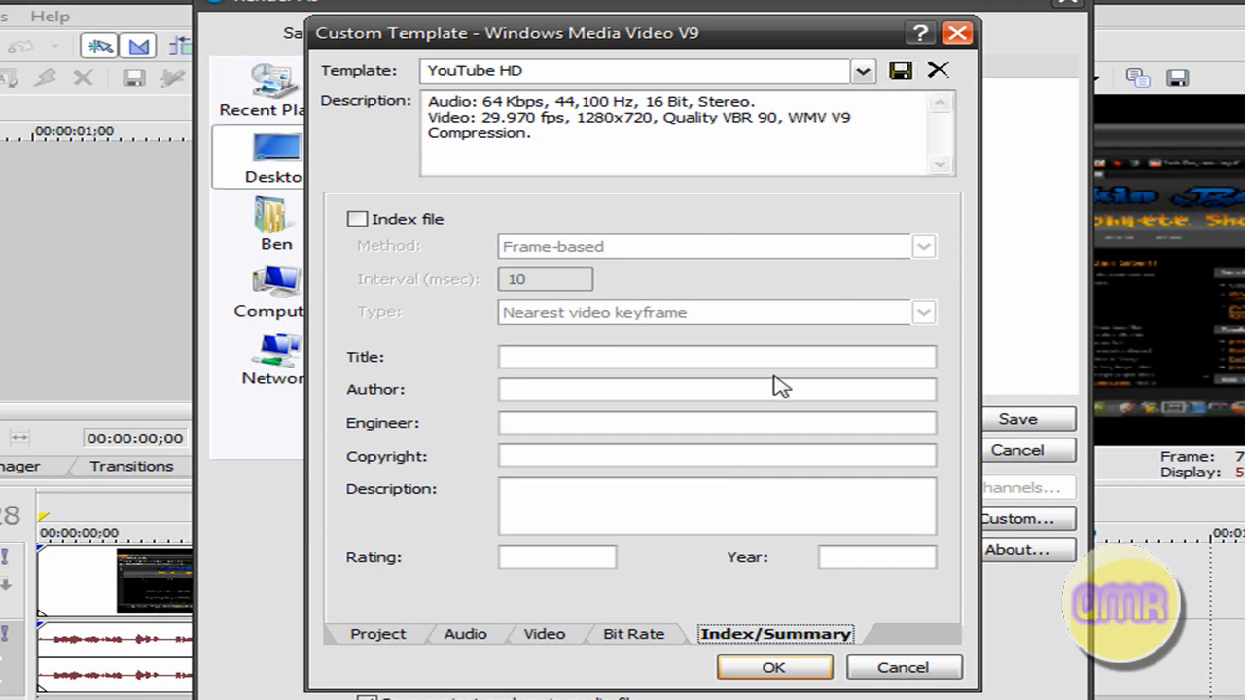
left_click(768, 670)
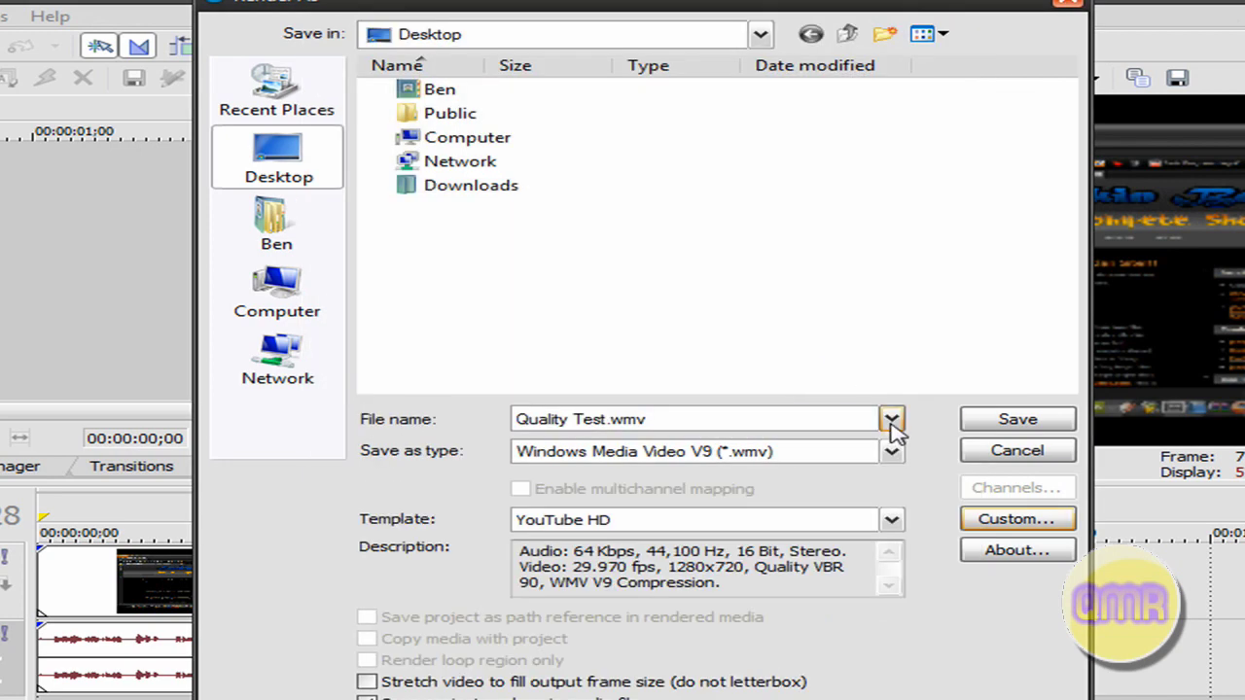
left_click(985, 420)
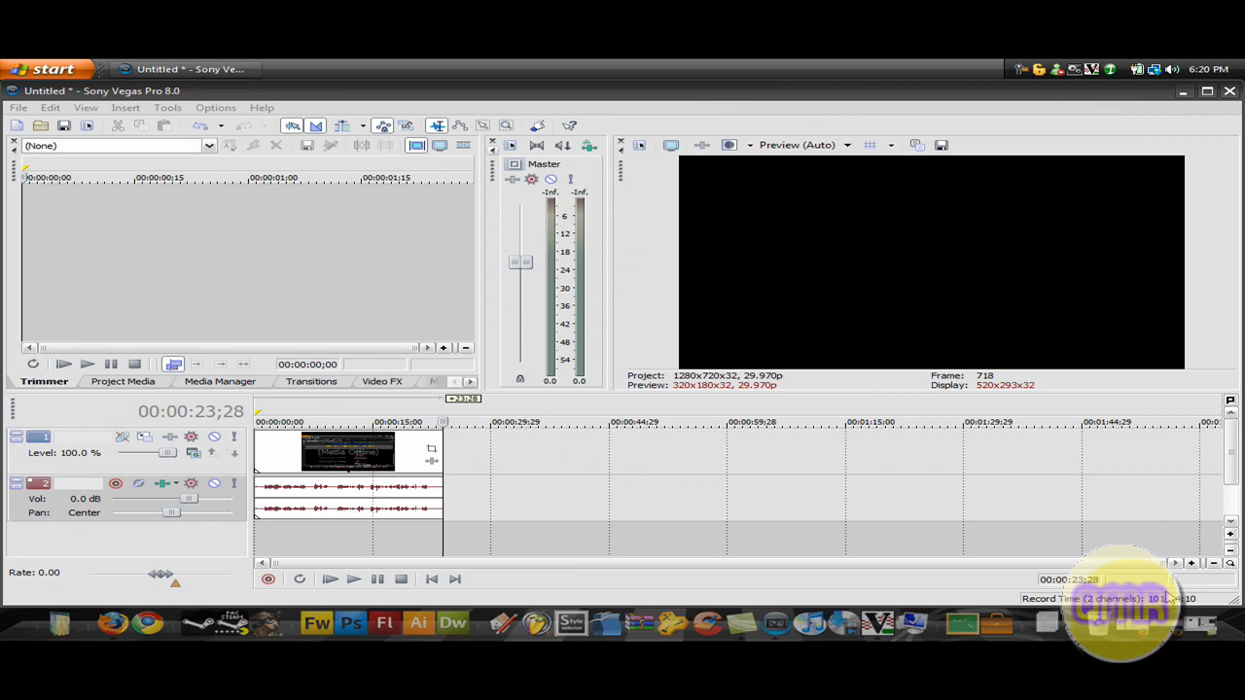
Step: Minimize Vegas and play the rendered Quality Test video from the desktop
left_click(1181, 93)
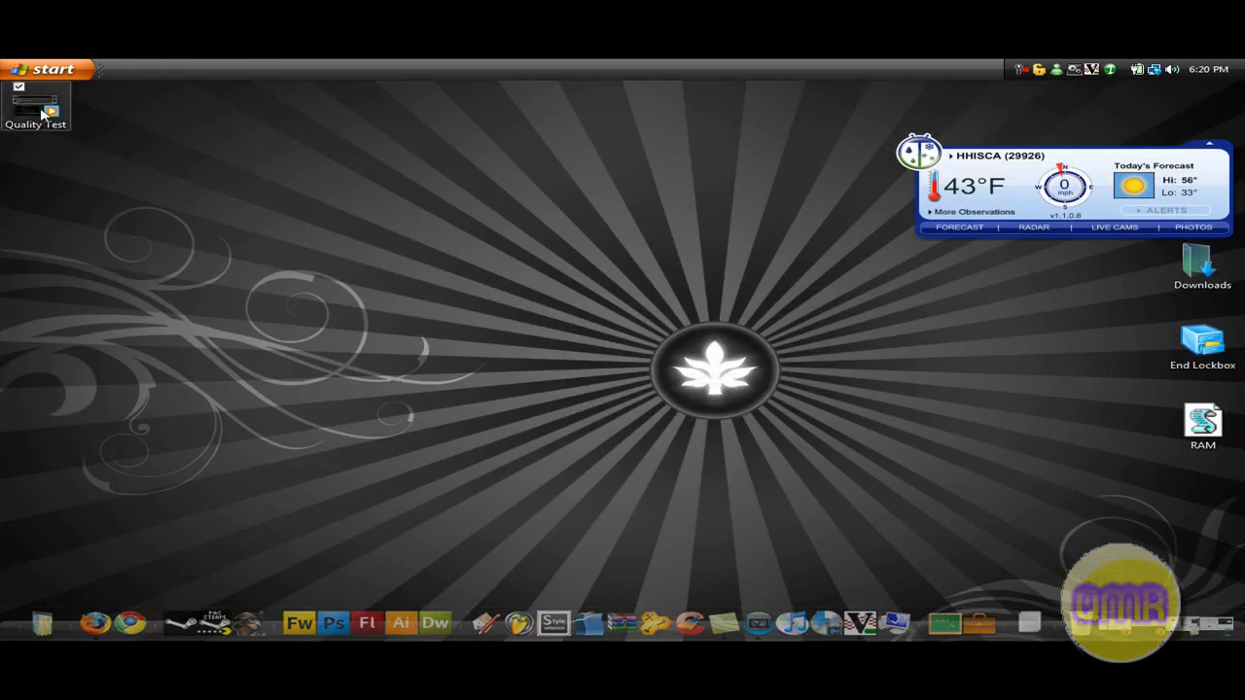
double_click(41, 111)
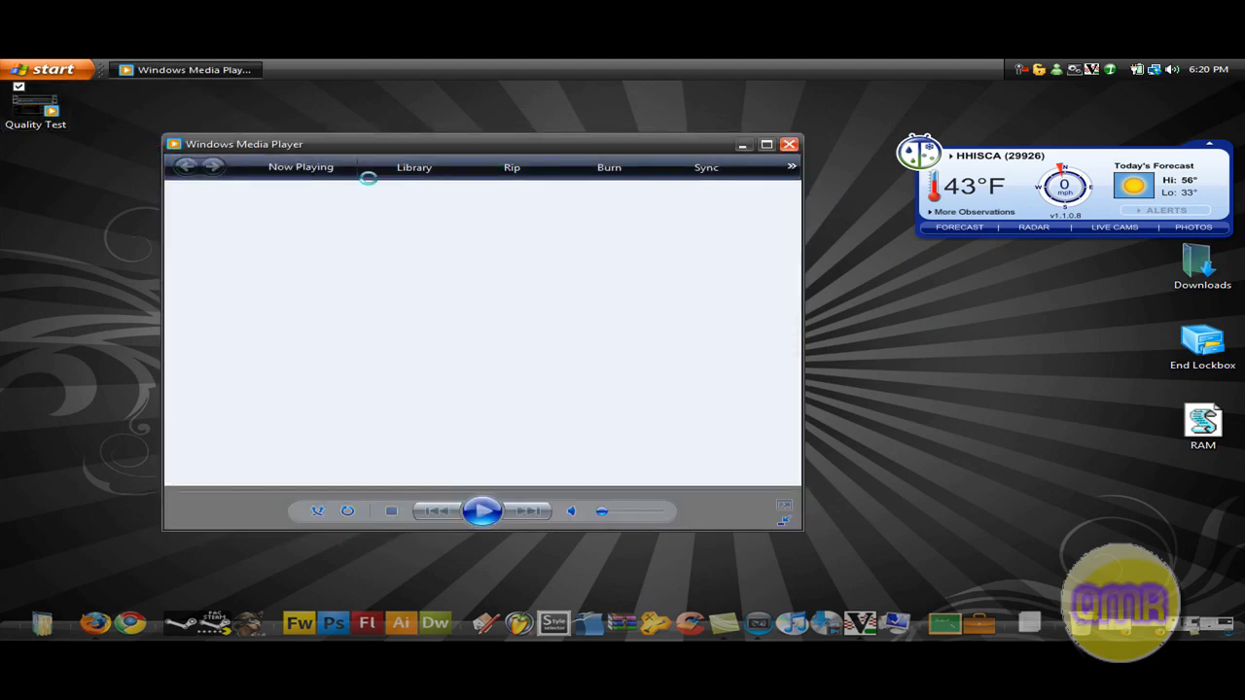